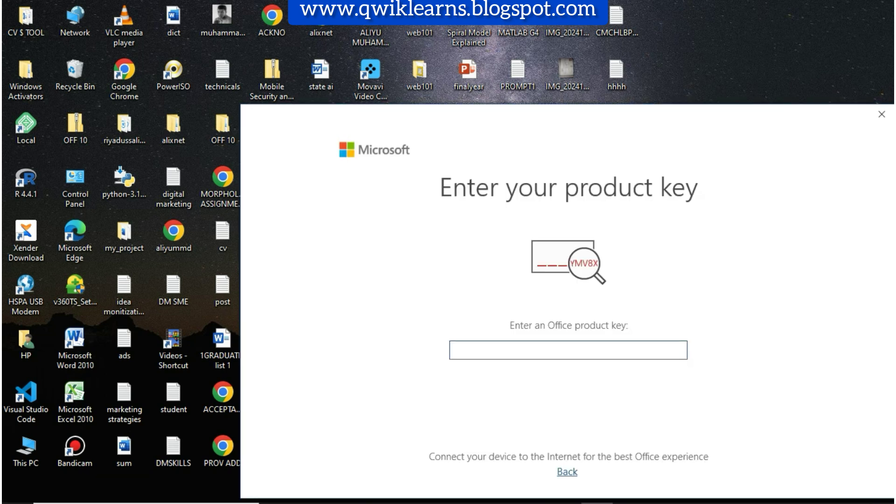
# Step: Move the Enter your product key dialog aside and close it
pyautogui.moveTo(833, 118); pyautogui.dragTo(613, 34)
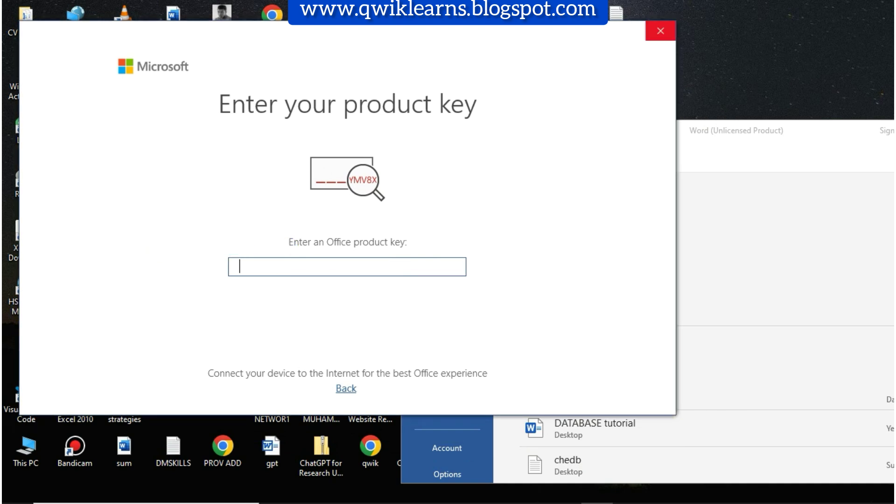
pyautogui.click(661, 30)
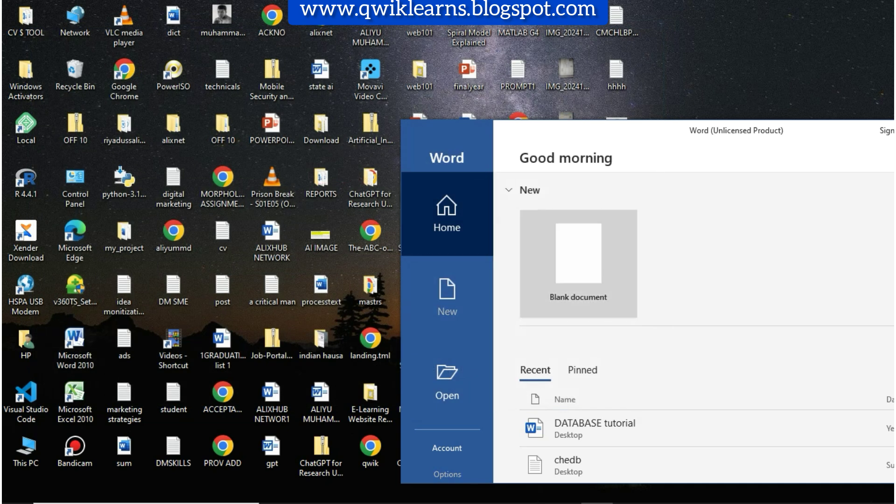
# Step: Create a blank document and maximize the Word window with Win+Left then Win+Up
pyautogui.click(578, 266)
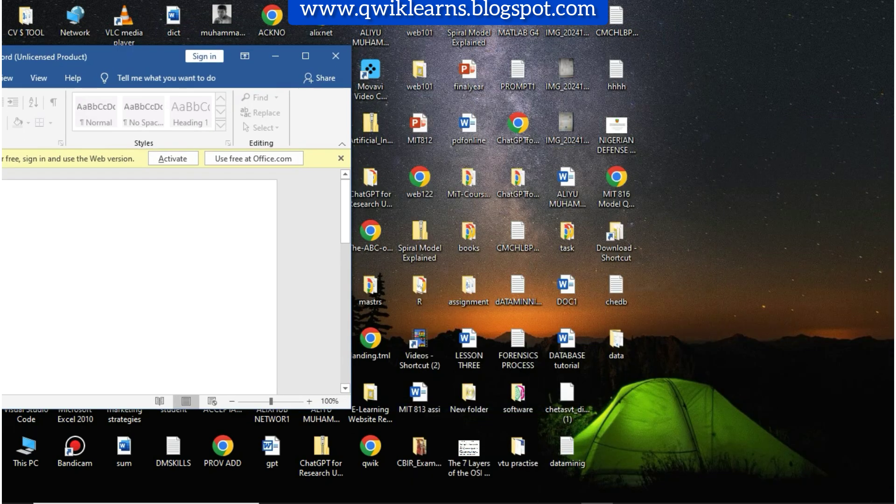
pyautogui.press('super+Left')
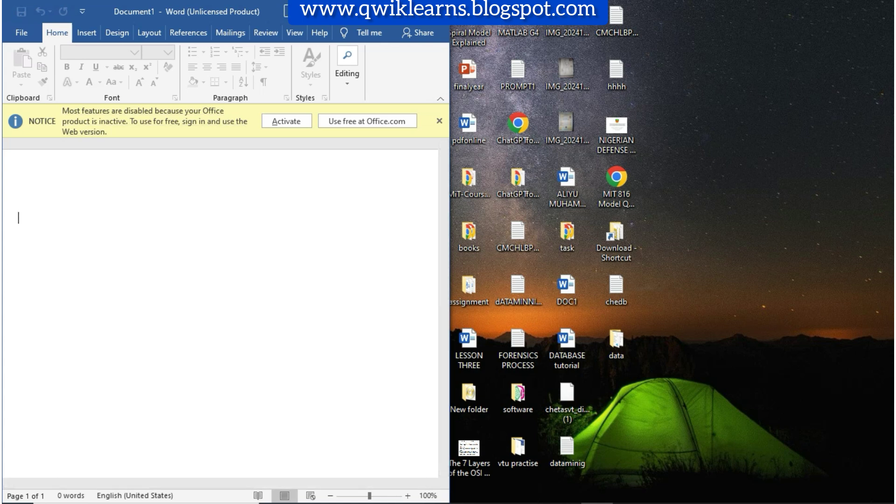
pyautogui.press('super+Up')
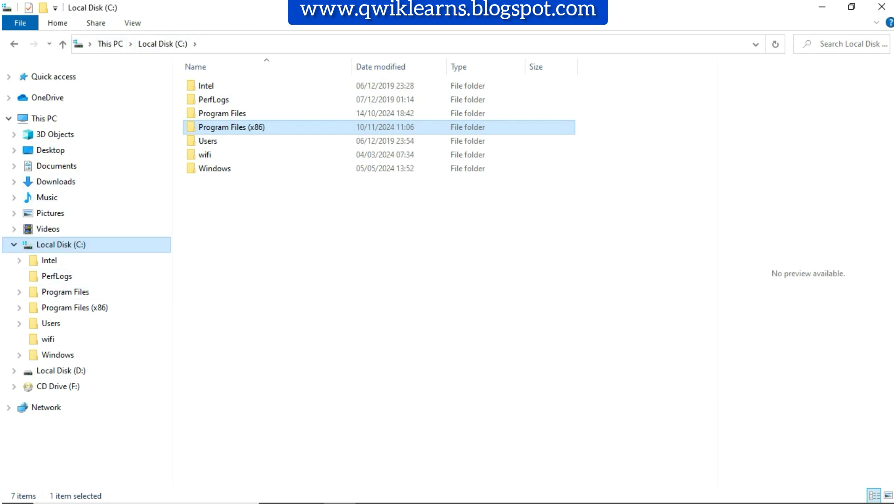
# Step: Browse from Local Disk (C:) through Program Files (x86) and Microsoft Office to Office16
pyautogui.click(61, 245)
pyautogui.doubleClick(61, 244)
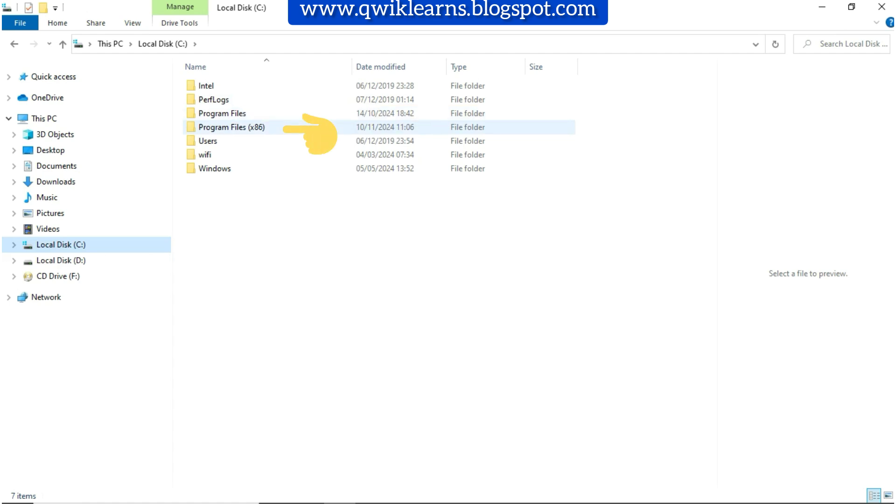
pyautogui.doubleClick(231, 127)
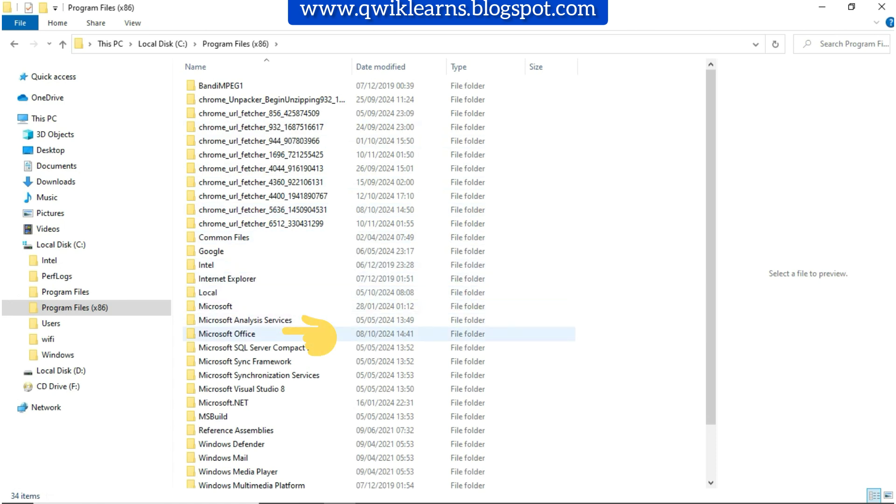
pyautogui.doubleClick(288, 324)
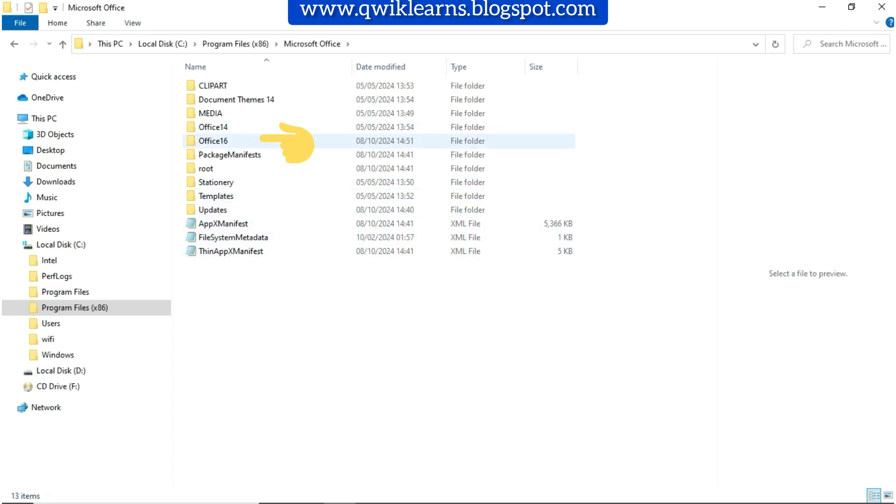
pyautogui.doubleClick(213, 141)
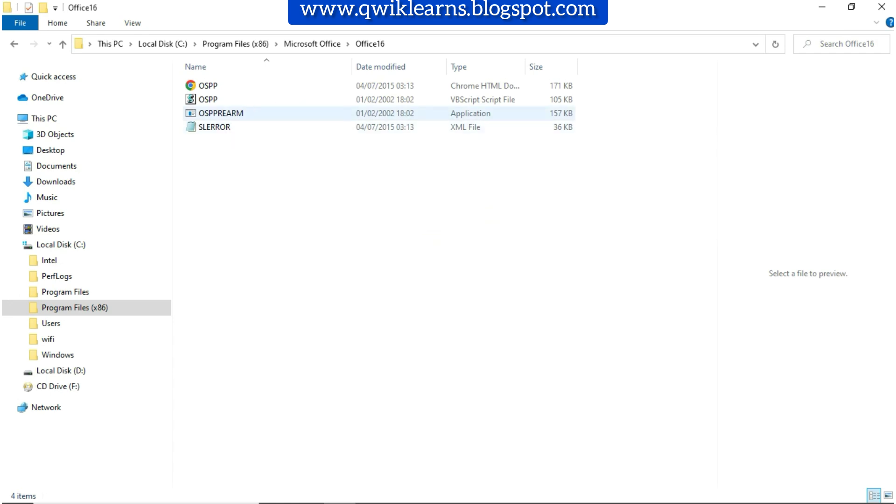
# Step: Launch OSPPREARM via its context menu's Run as administrator option
pyautogui.click(229, 113)
pyautogui.rightClick(229, 113)
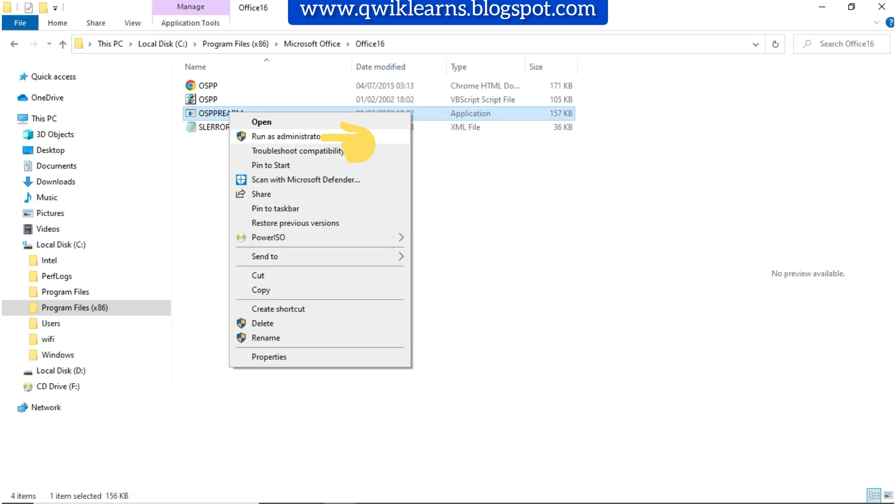
pyautogui.click(287, 135)
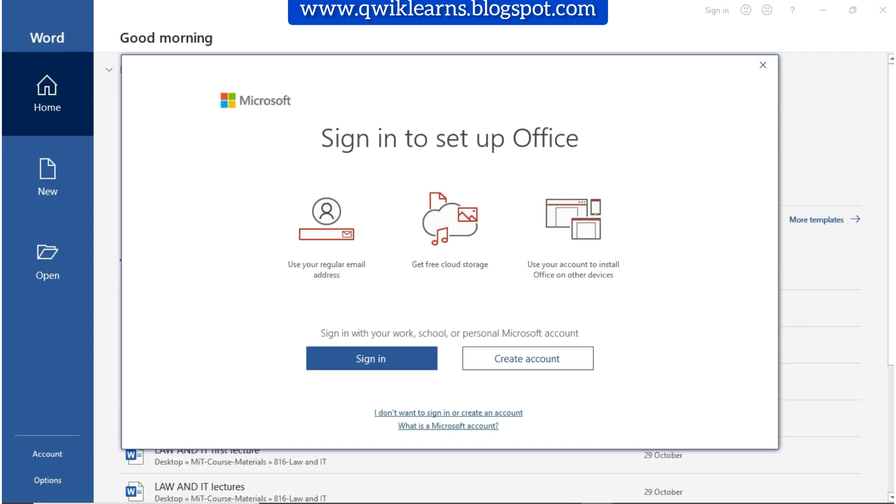
# Step: Skip sign-in, close the product key dialog, and close the privacy notice
pyautogui.click(448, 412)
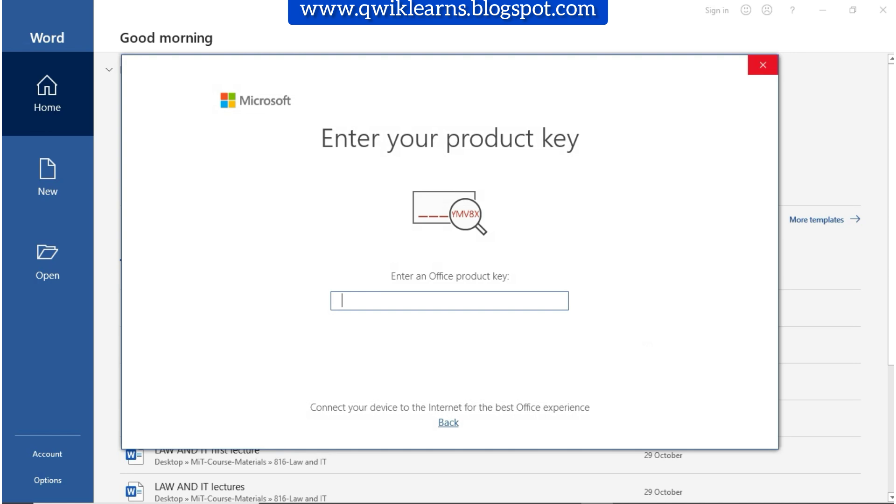
pyautogui.click(764, 65)
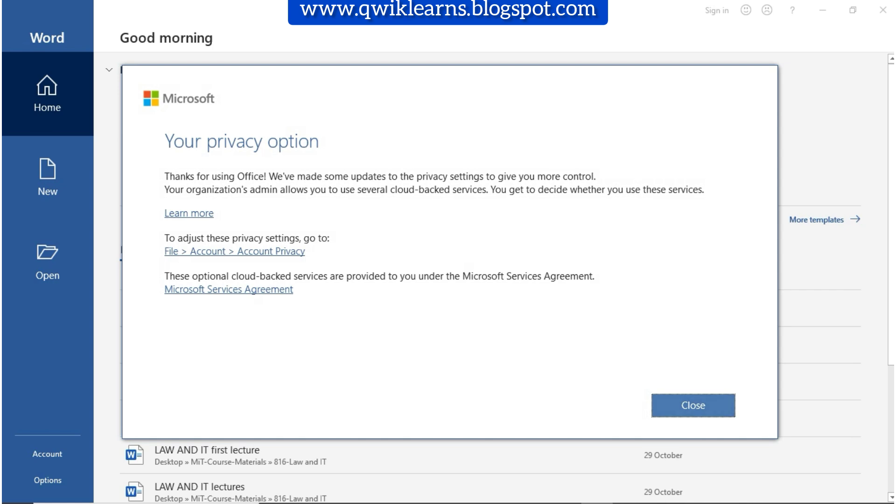
pyautogui.click(694, 405)
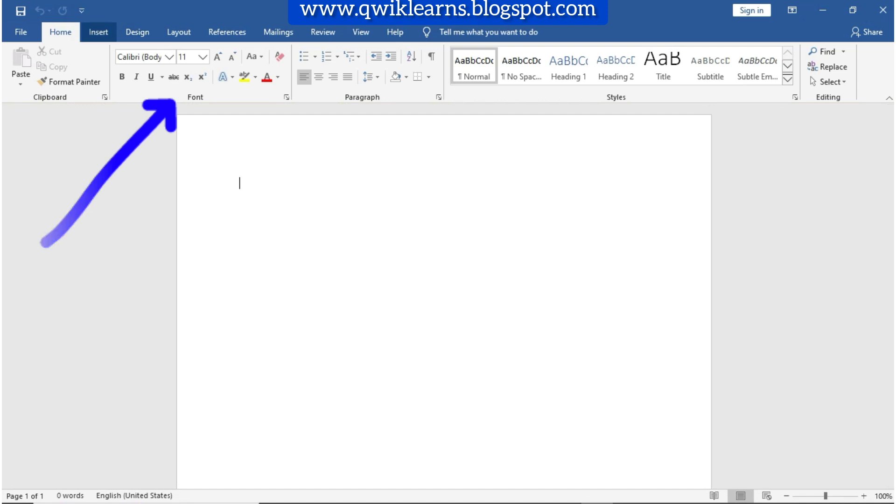
# Step: Confirm the Insert tab commands work and close the Product Notice bar
pyautogui.click(98, 32)
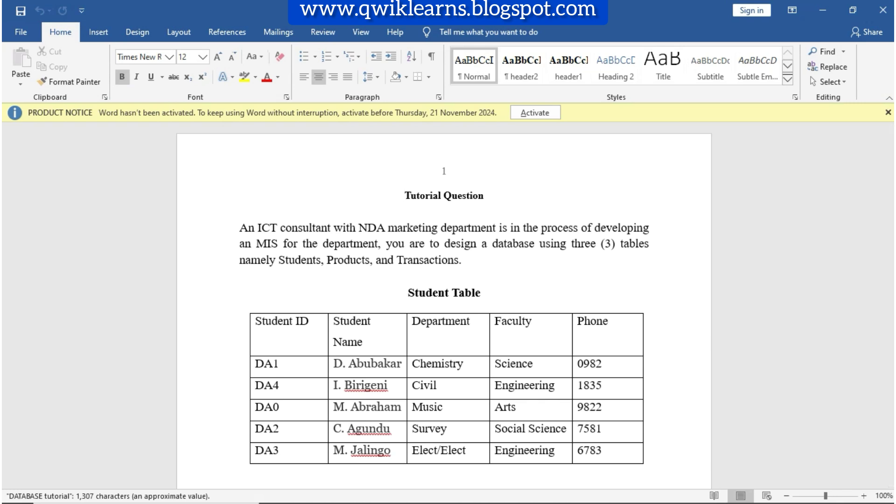
pyautogui.click(888, 112)
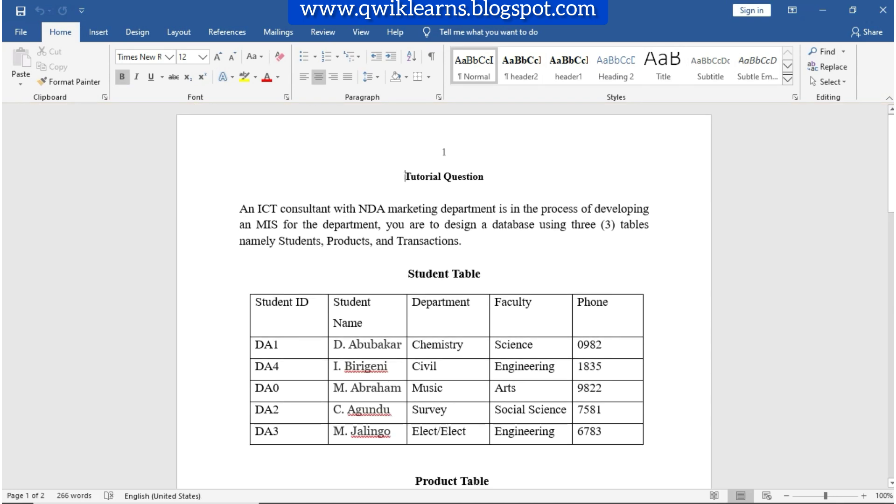